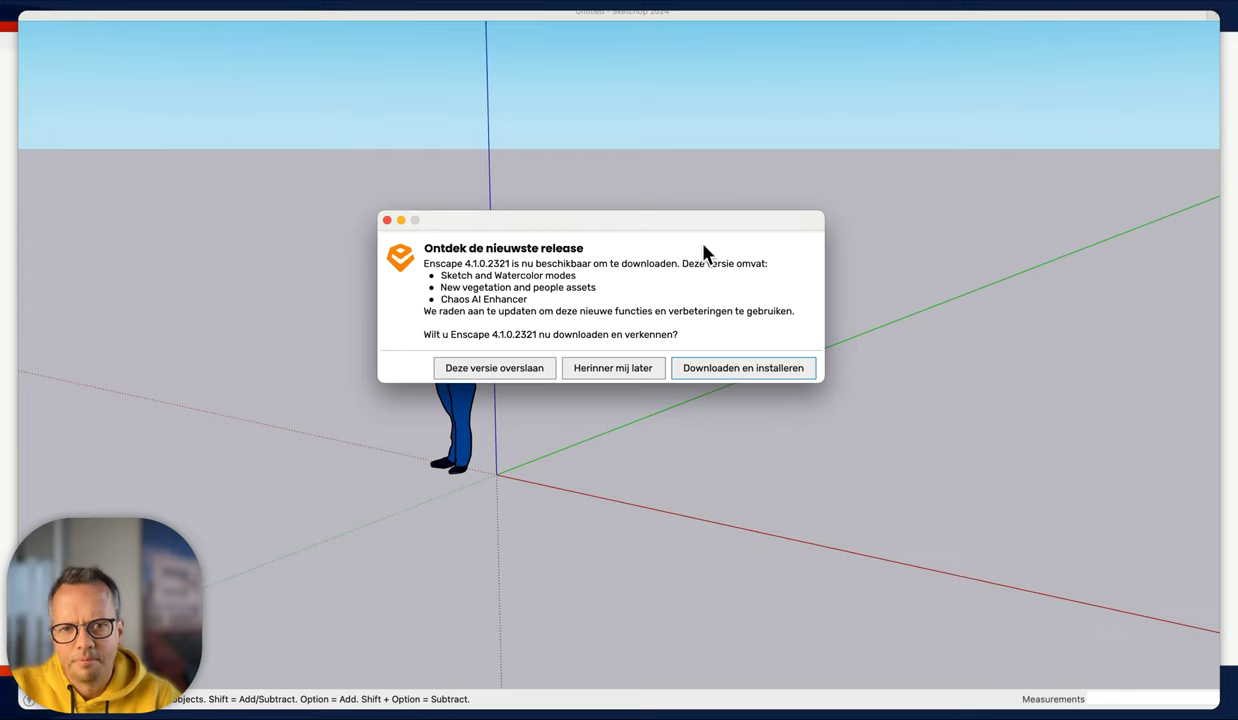
Accept the Enscape update and log in on the Chaos downloads page
{"action": "left_click", "coordinate": [723, 371]}
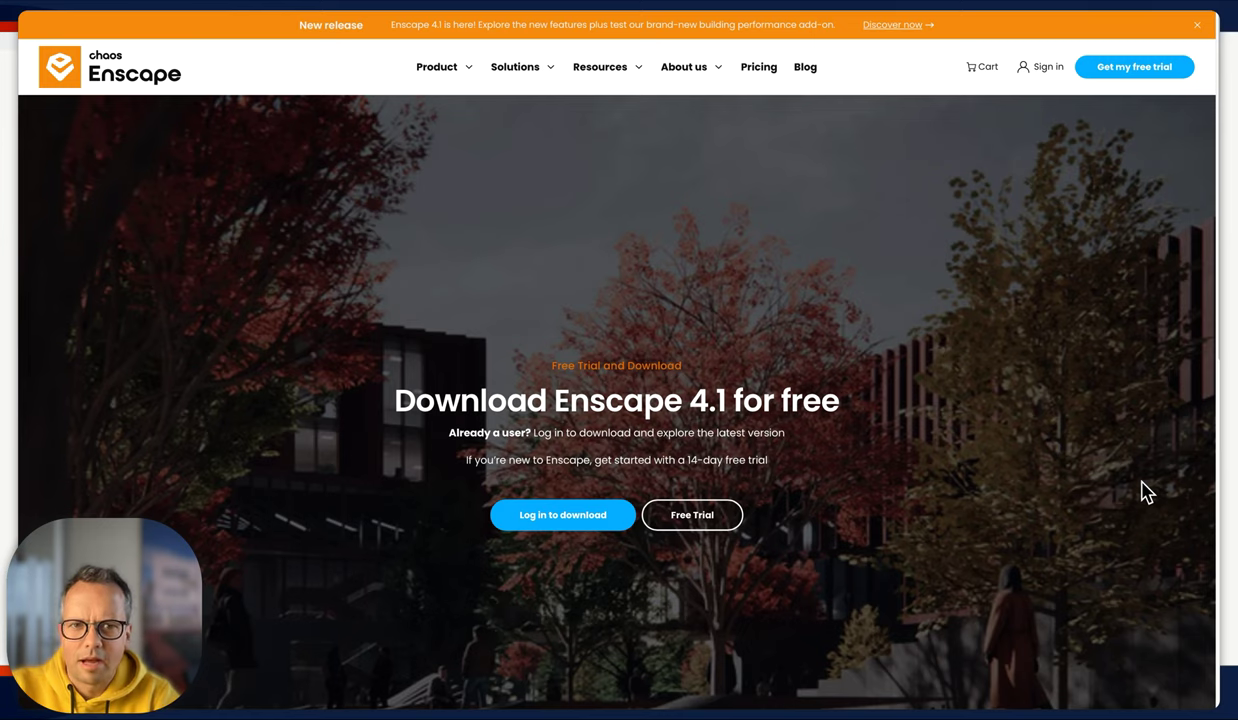
{"action": "scroll", "coordinate": [1098, 472], "scroll_direction": "down", "scroll_amount": 1}
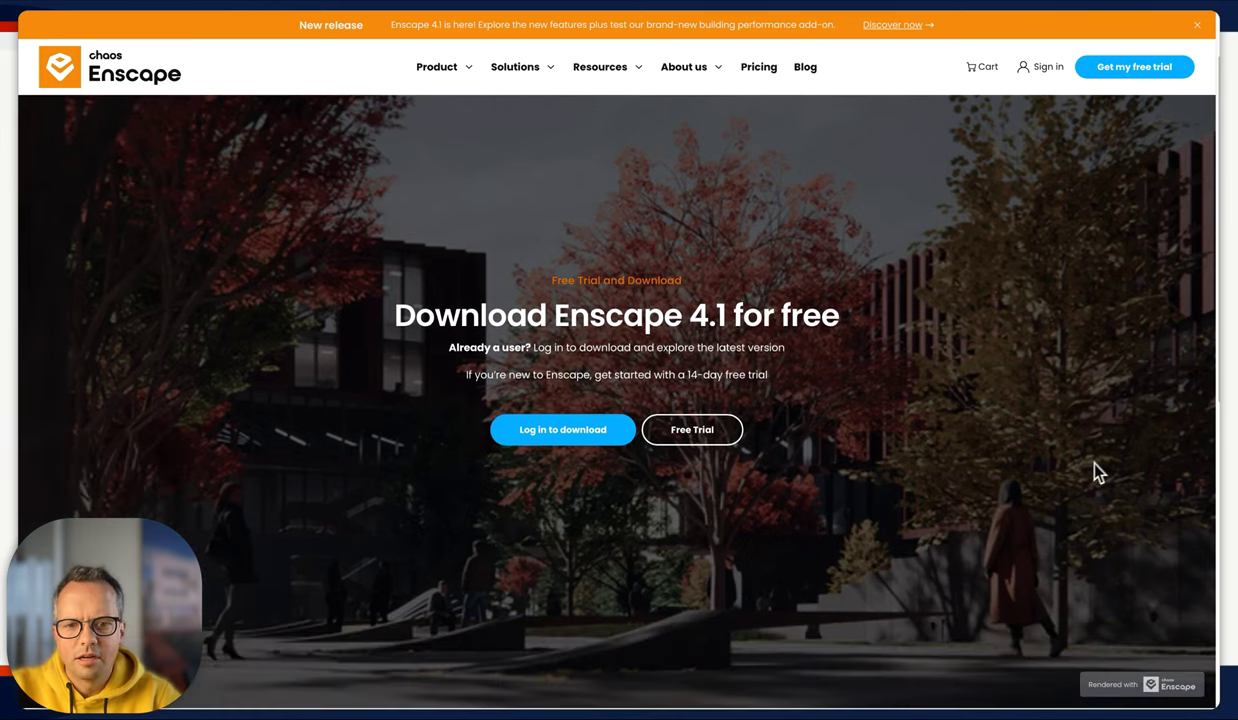
{"action": "left_click", "coordinate": [563, 432]}
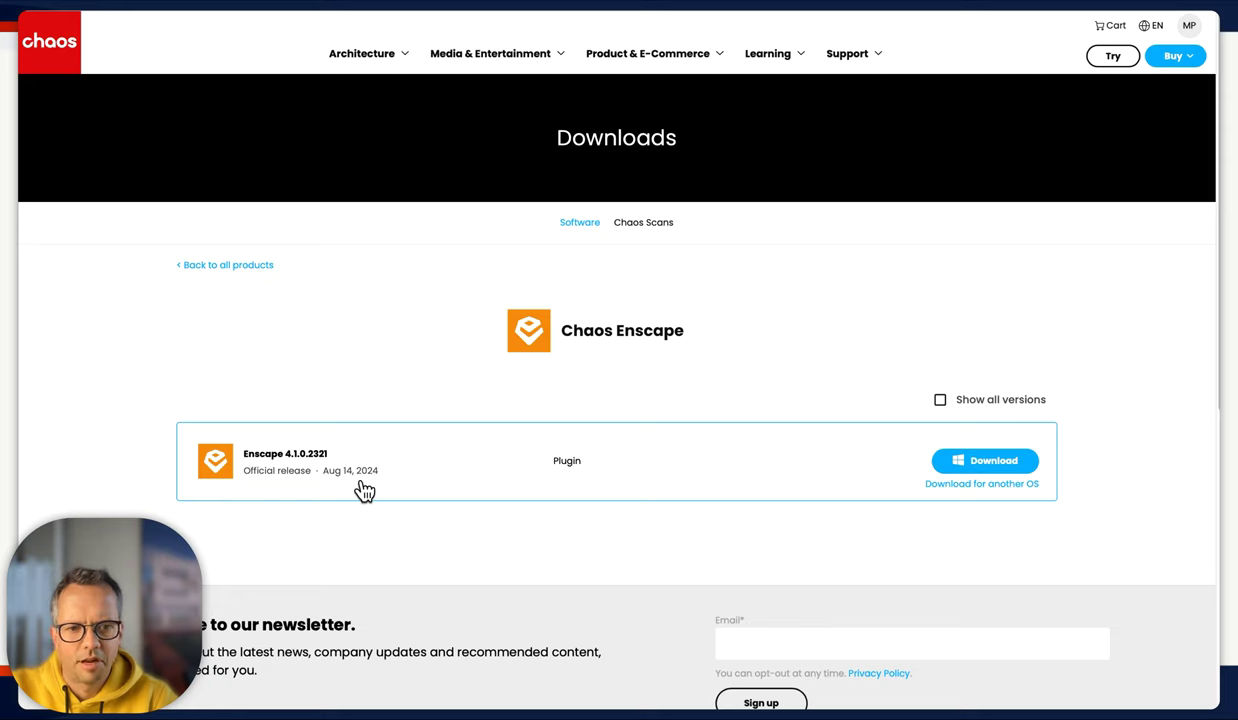
Download the Enscape 4.1.0.2321 installer for Mac OS arm64, allowing downloads from download.chaos.com
{"action": "left_click", "coordinate": [960, 485]}
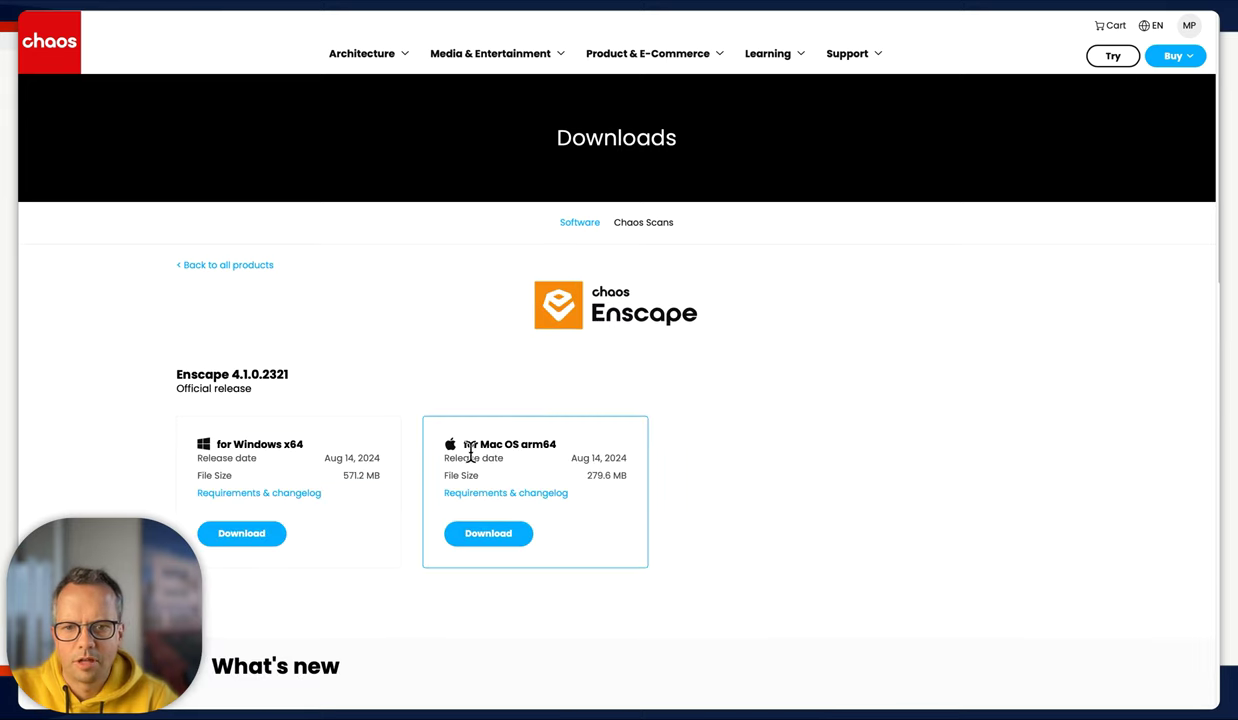
{"action": "left_click", "coordinate": [503, 540]}
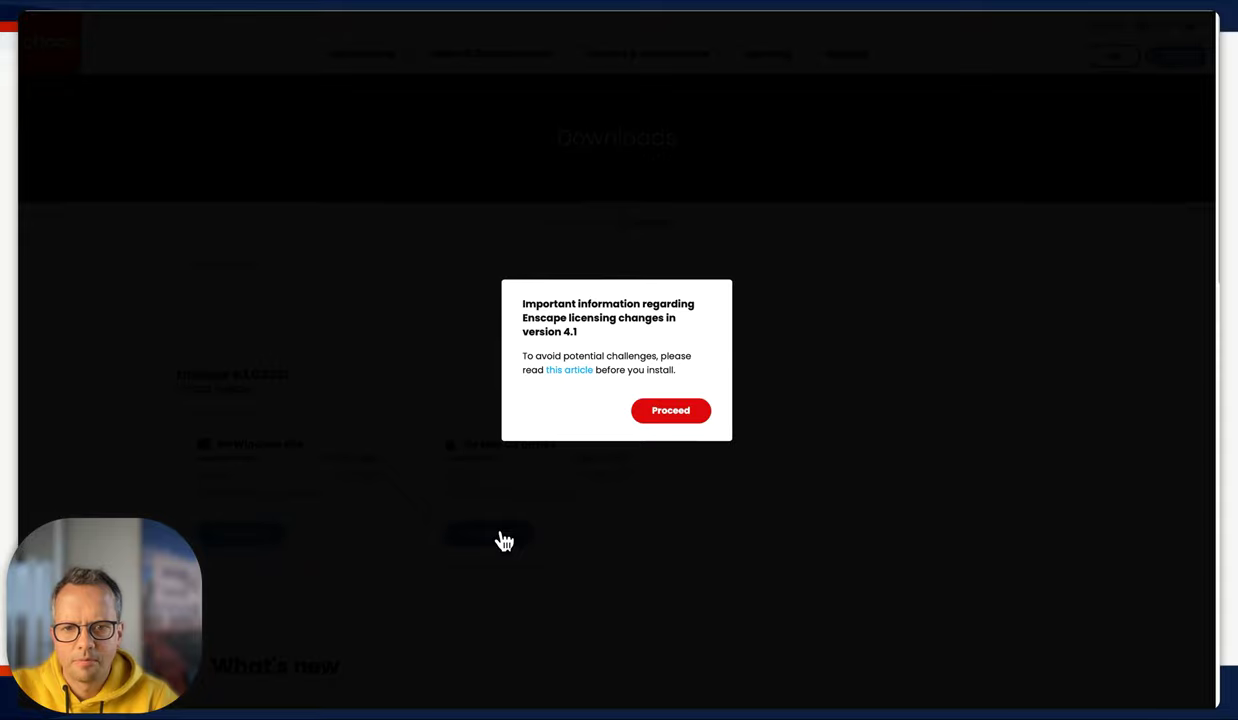
{"action": "left_click", "coordinate": [665, 412]}
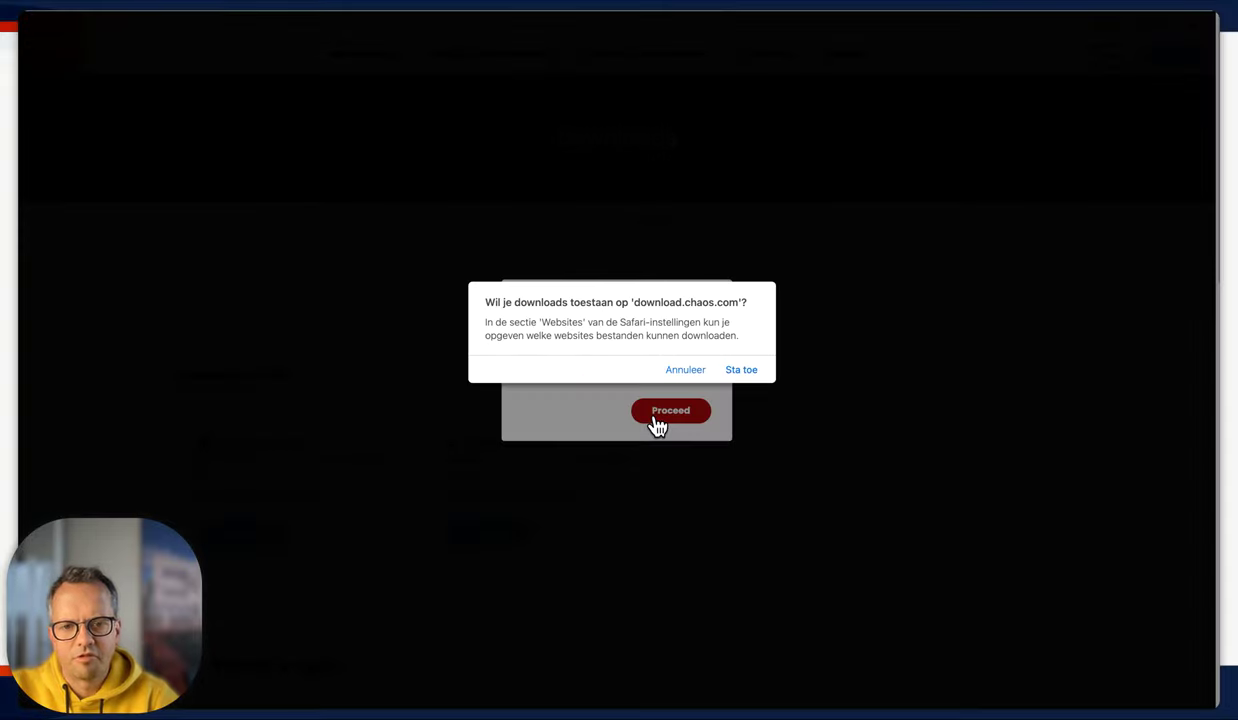
{"action": "left_click", "coordinate": [750, 368]}
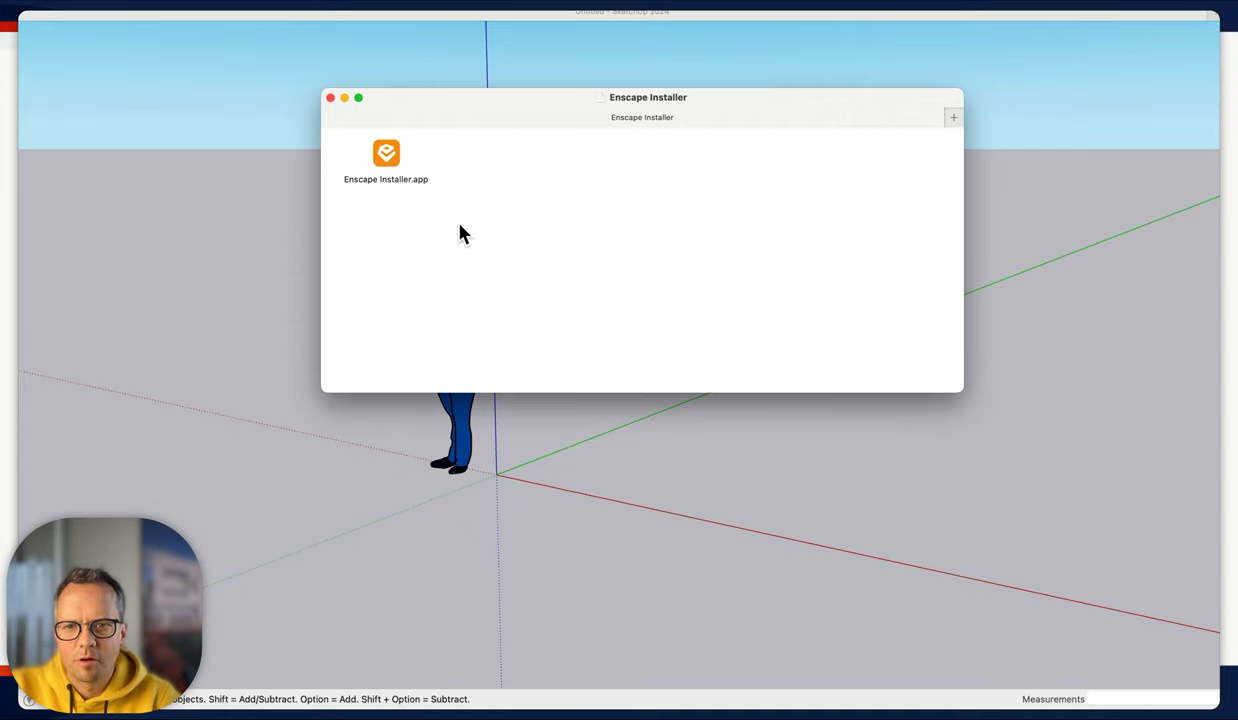
Launch Enscape Installer.app from the Enscape Installer Finder window
{"action": "left_click", "coordinate": [388, 157]}
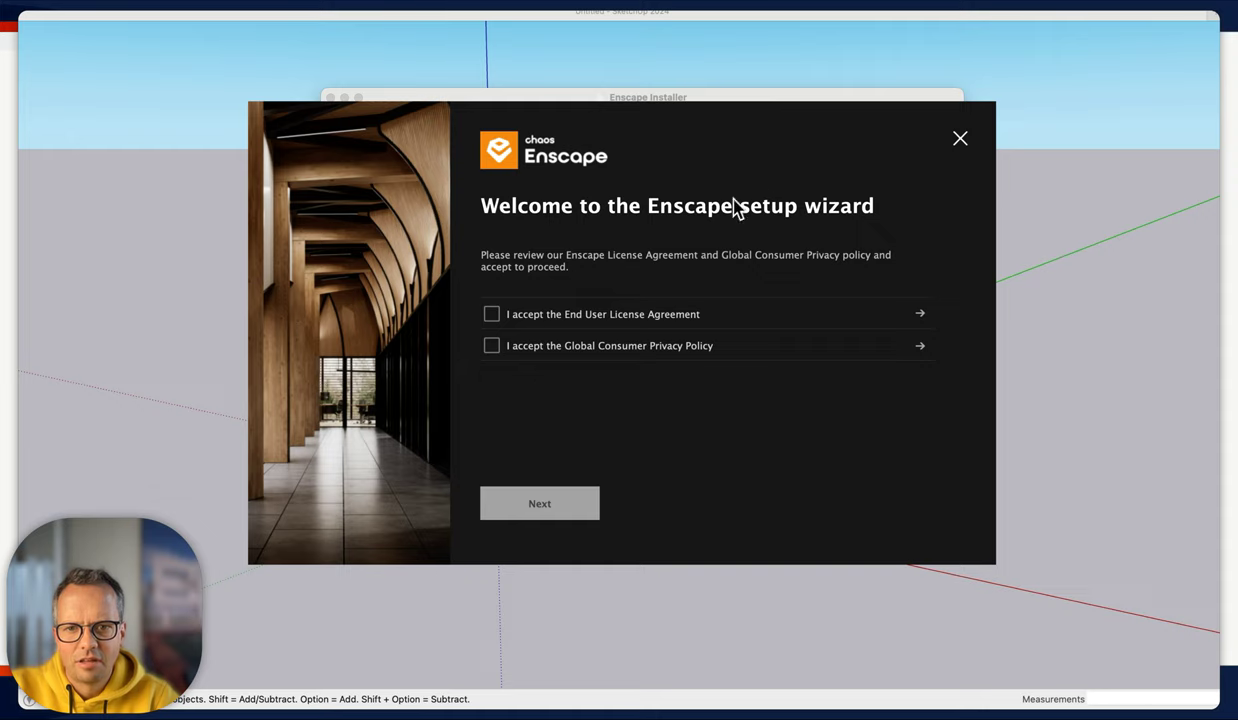
Accept the End User License Agreement and the Global Consumer Privacy Policy
{"action": "left_click", "coordinate": [489, 307]}
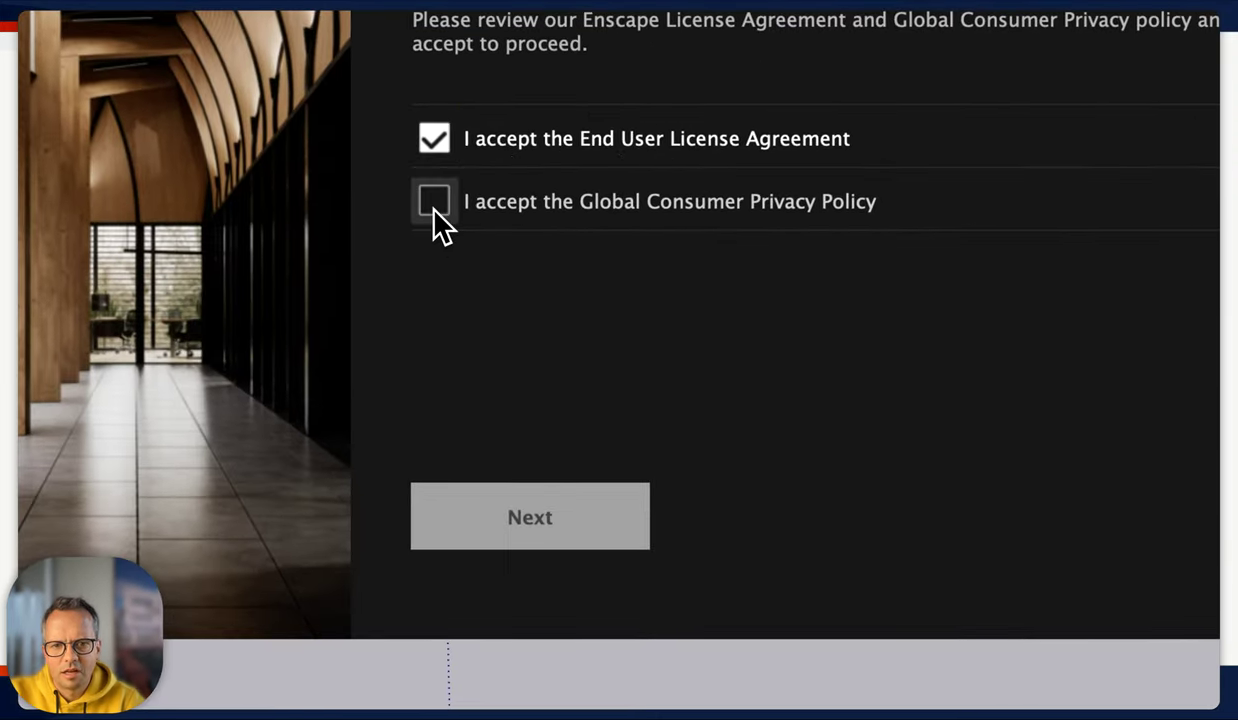
{"action": "left_click", "coordinate": [434, 202]}
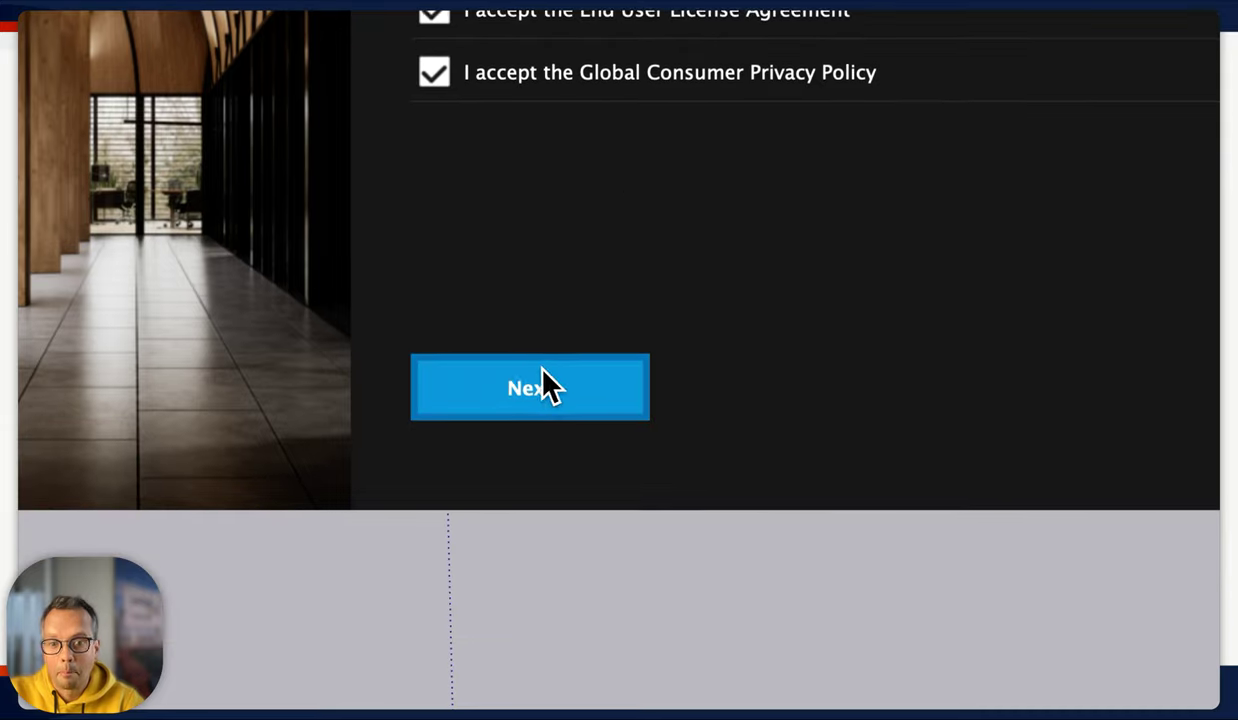
{"action": "left_click", "coordinate": [548, 386]}
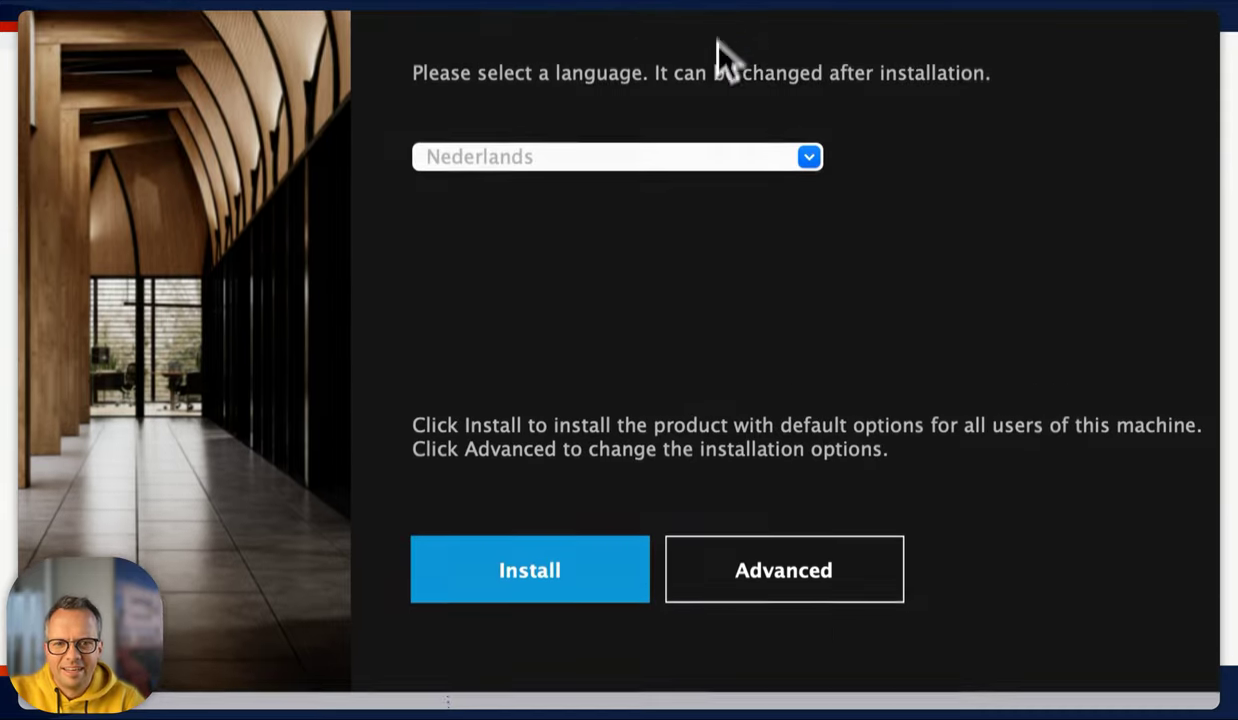
Keep Nederlands as the installation language and install Enscape with default options
{"action": "left_click", "coordinate": [808, 172]}
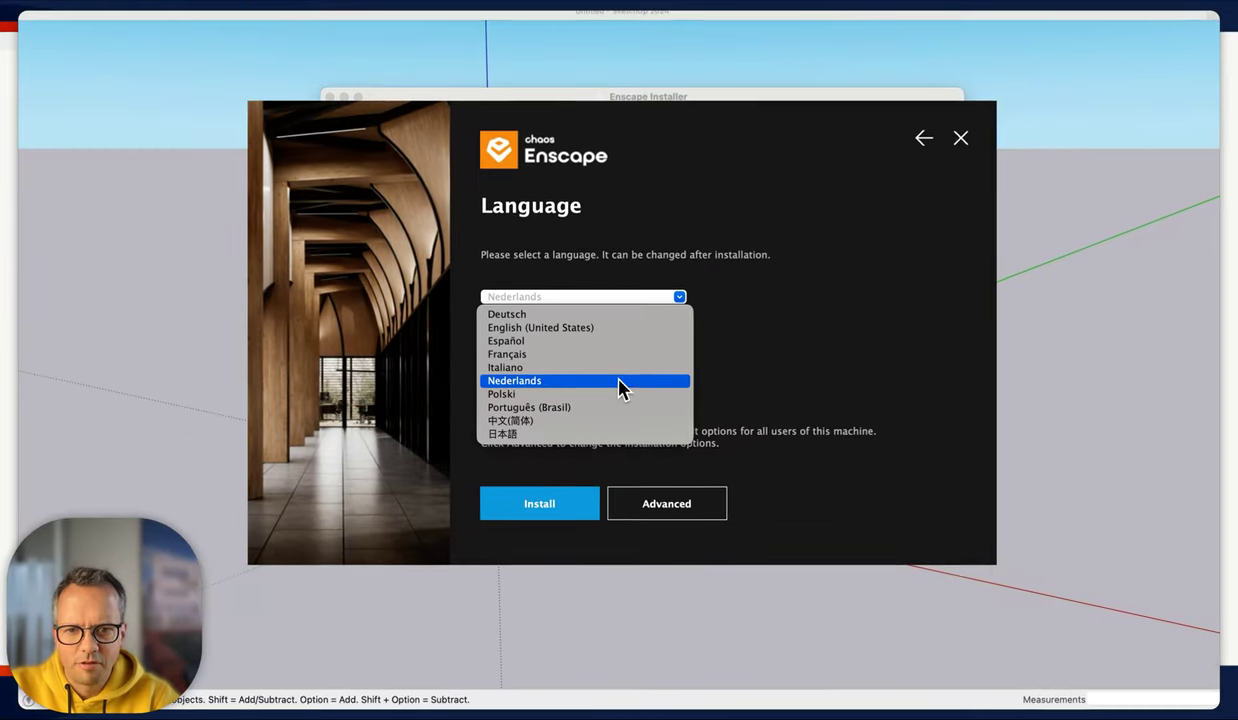
{"action": "left_click", "coordinate": [620, 380]}
{"action": "left_click", "coordinate": [553, 503]}
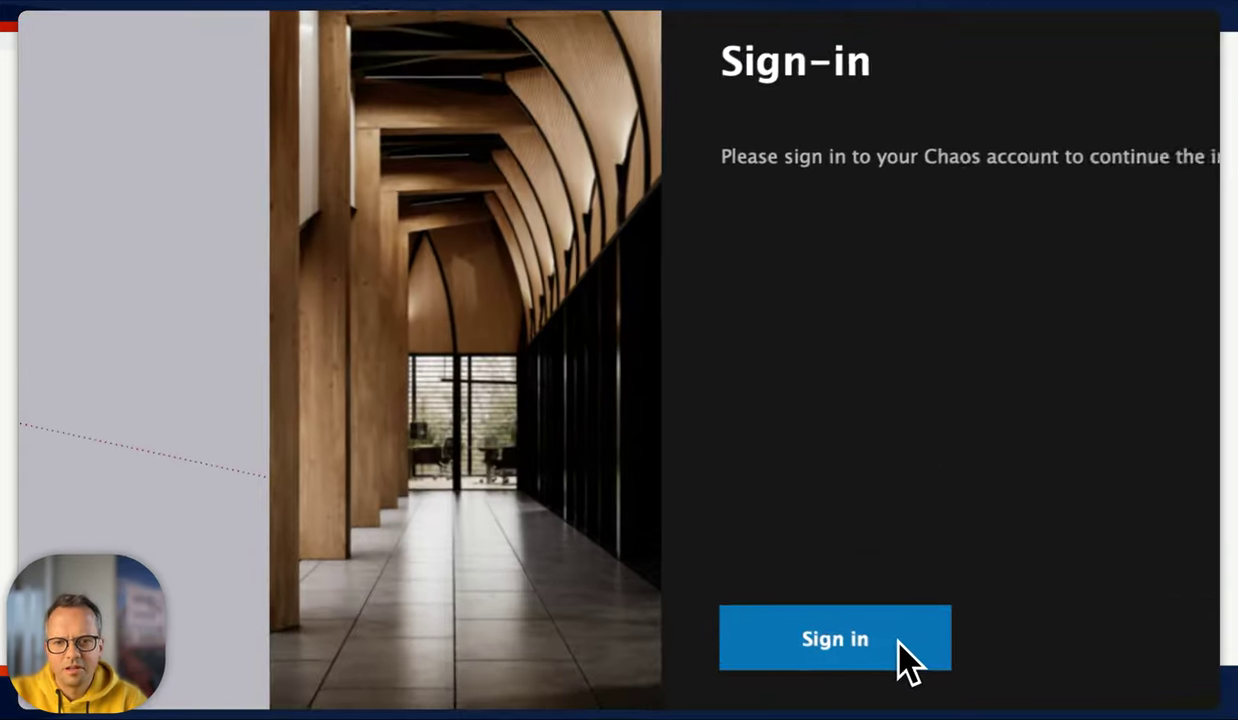
Sign in with the Chaos account, keep anonymized telemetry, untick 'Restart now' and finish
{"action": "left_click", "coordinate": [900, 646]}
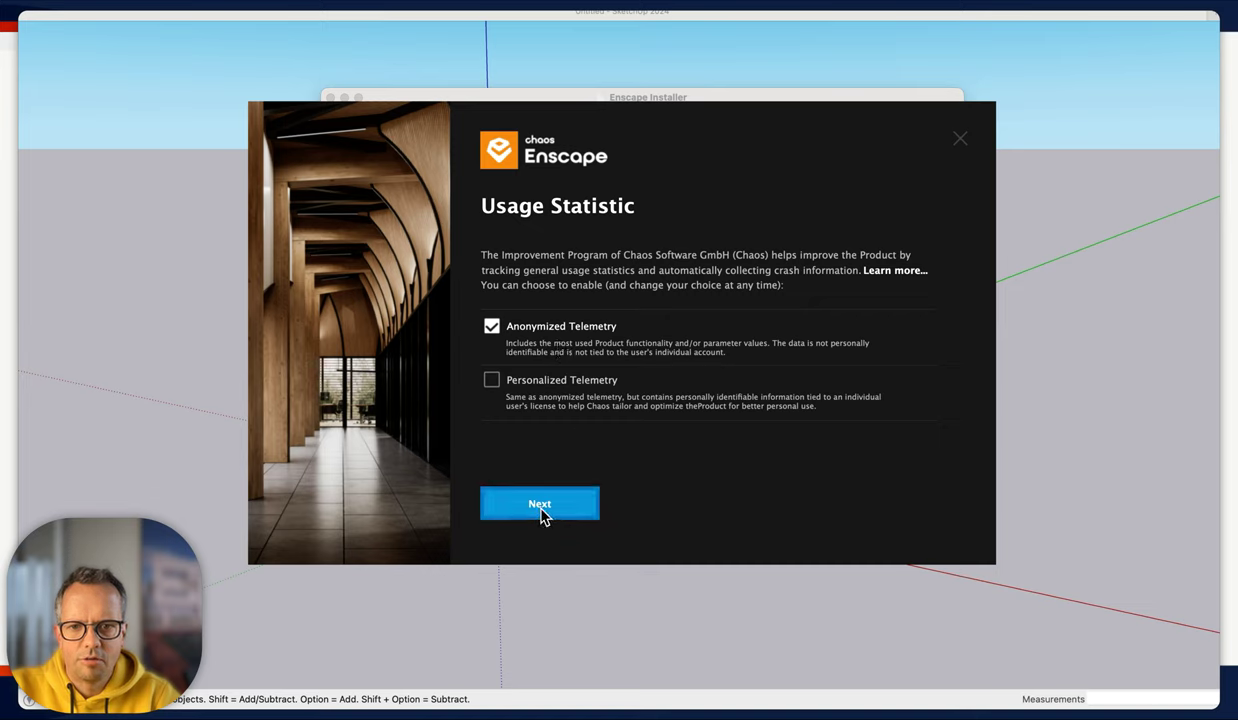
{"action": "left_click", "coordinate": [541, 508]}
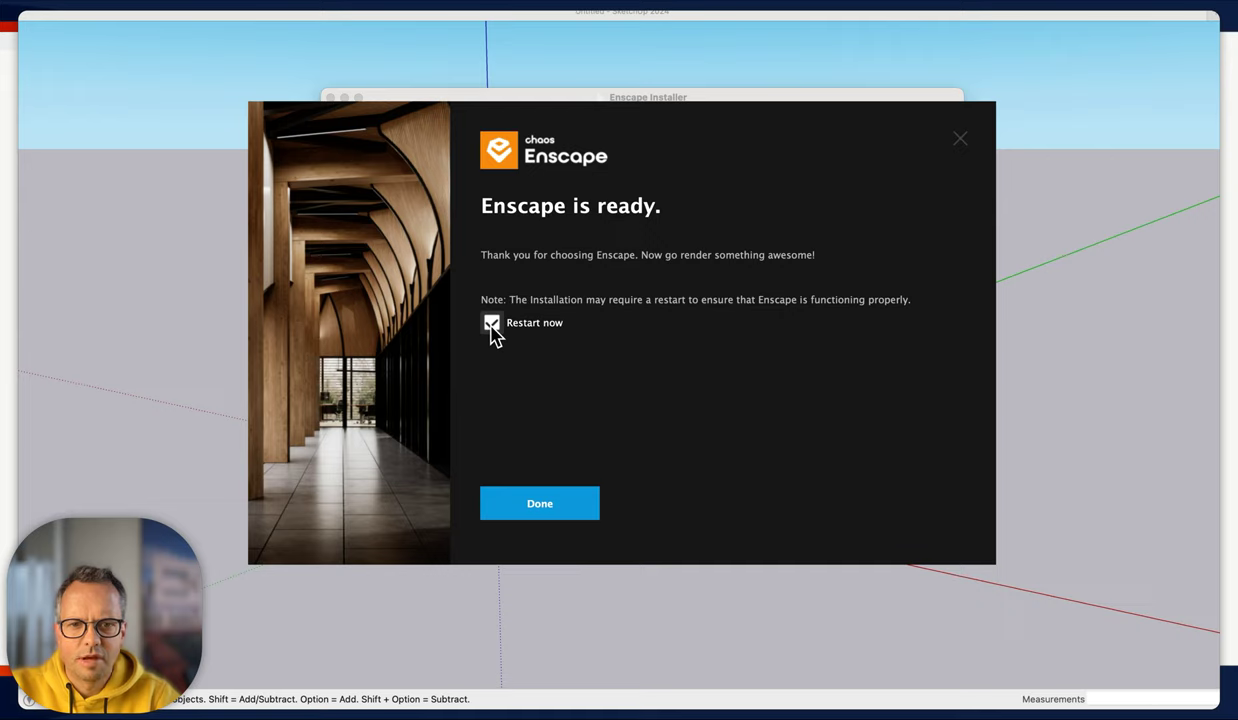
{"action": "left_click", "coordinate": [491, 324]}
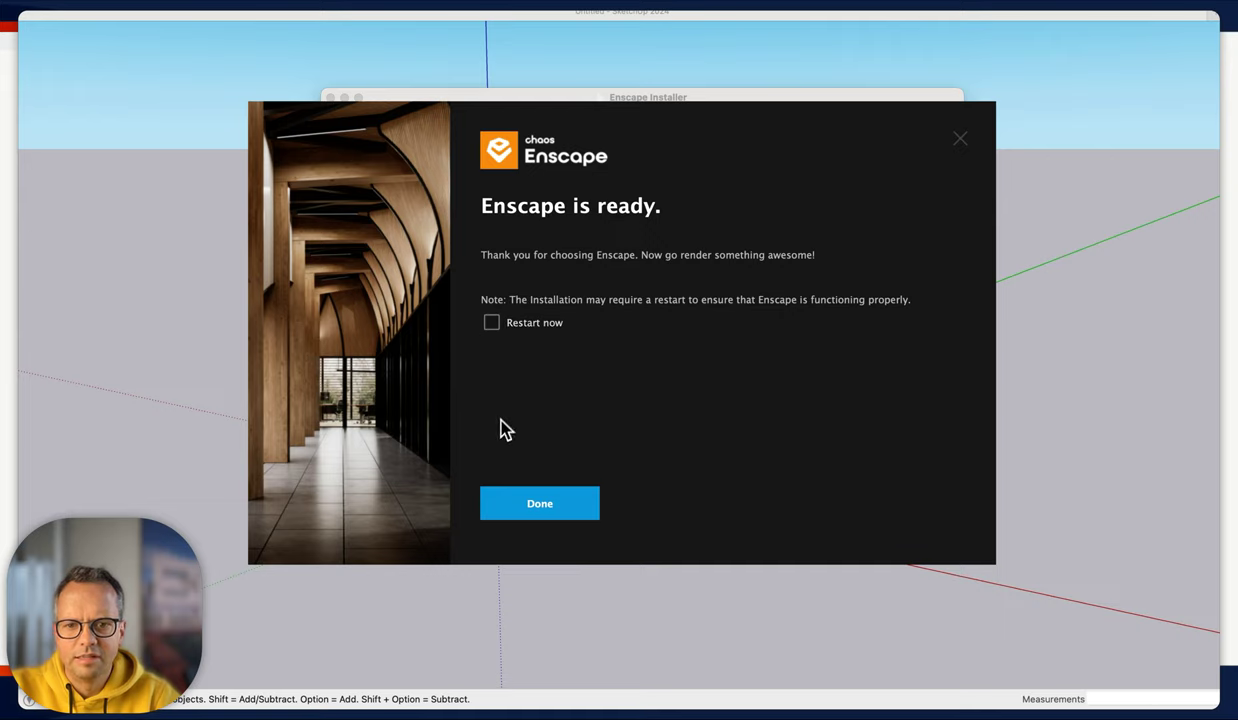
{"action": "left_click", "coordinate": [536, 510]}
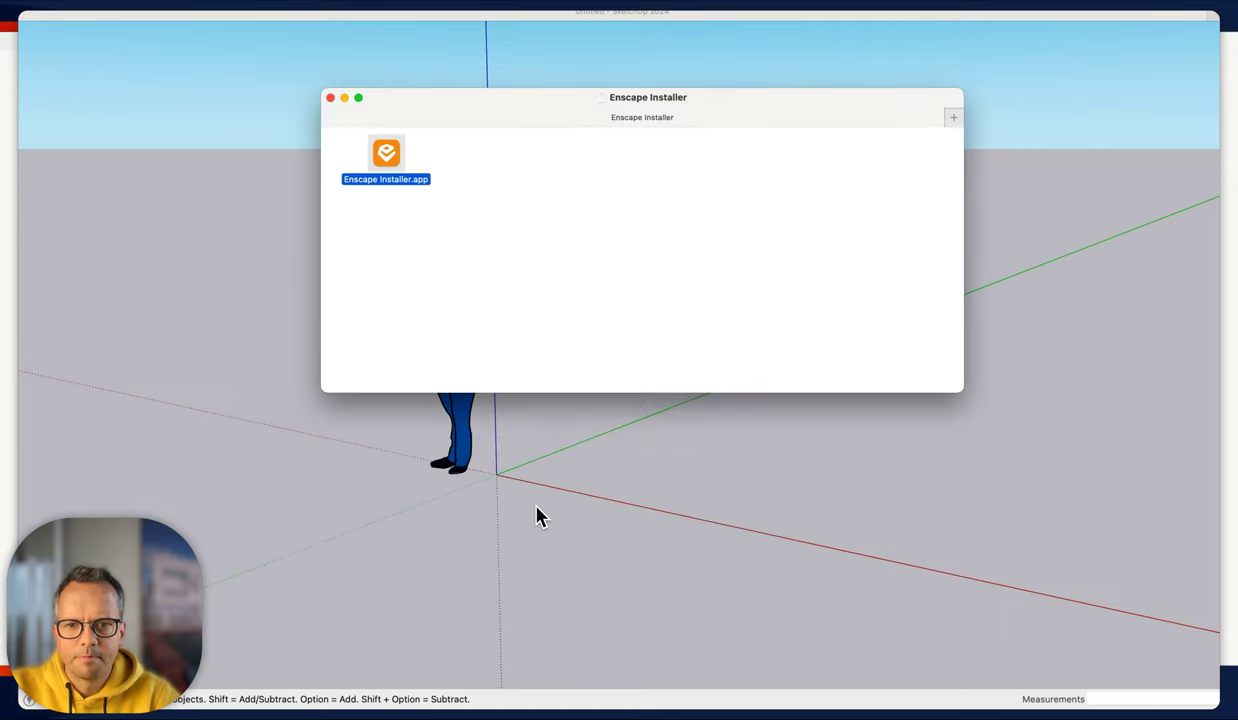
Close the Enscape Installer Finder window to reveal the Enscape 4.1.0 welcome guide
{"action": "left_click", "coordinate": [330, 97]}
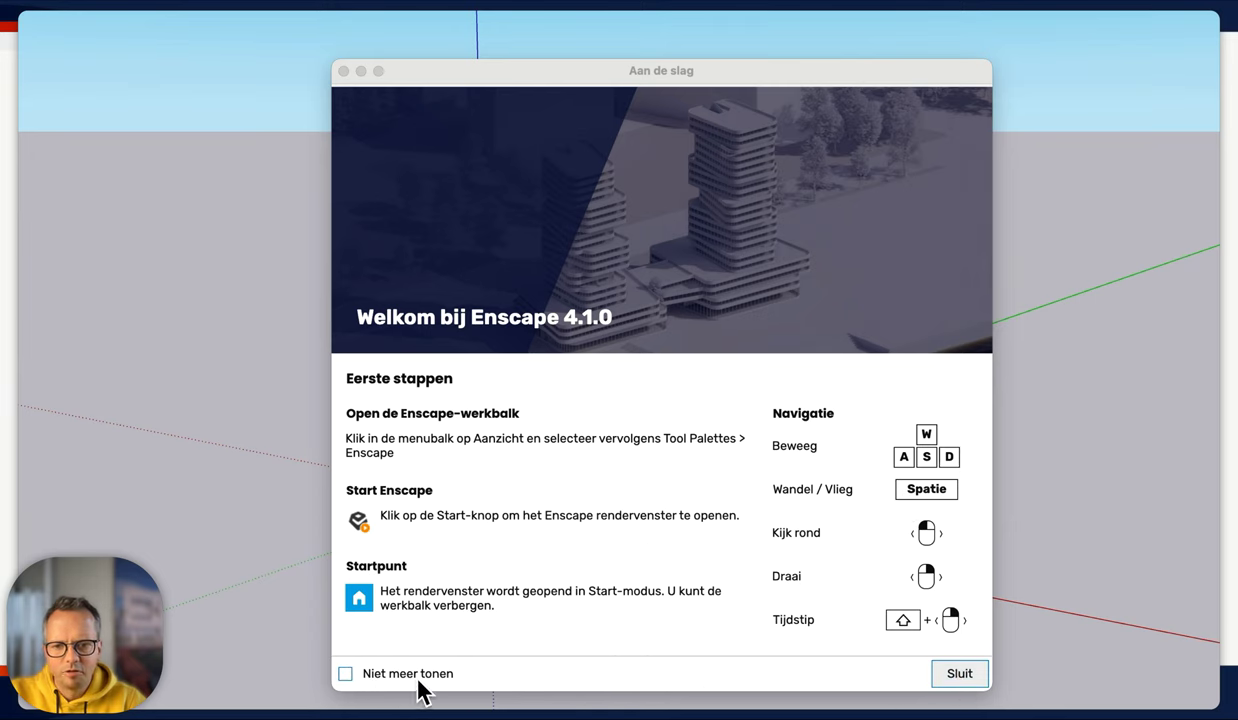
Close the welcome guide with Sluit and show the Enscape toolbar via View > Tool Palettes
{"action": "left_click", "coordinate": [955, 676]}
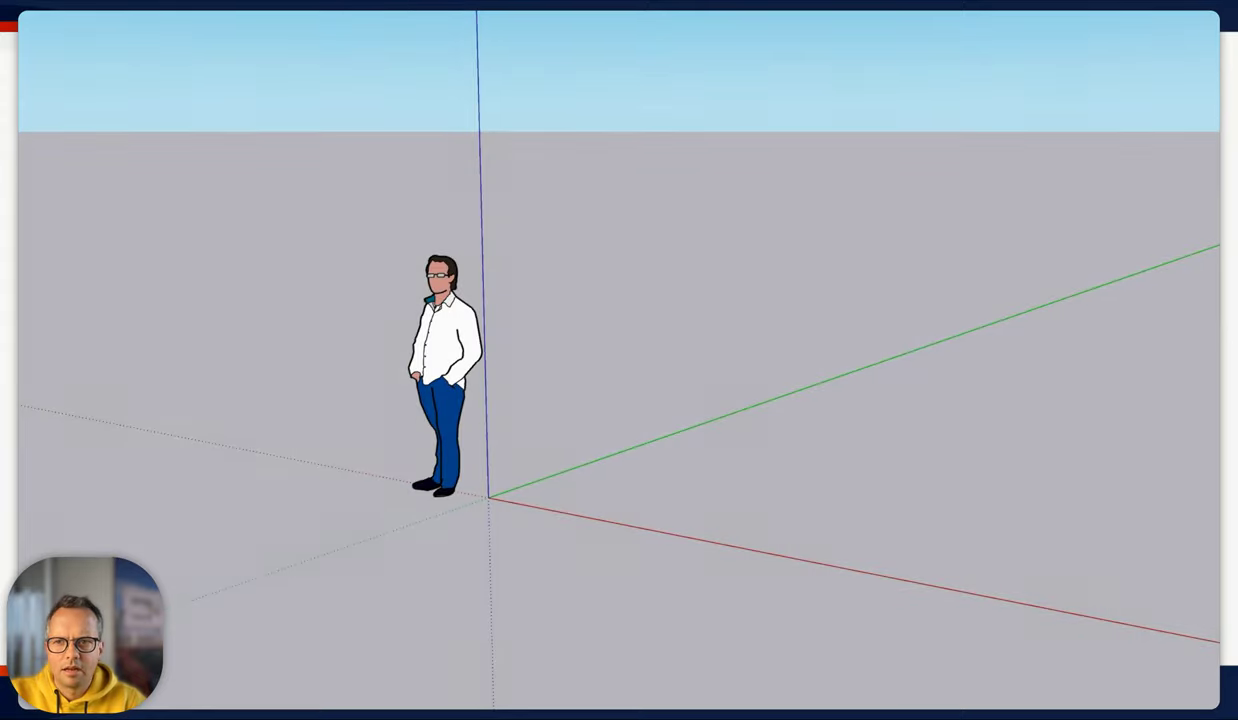
{"action": "left_click", "coordinate": [181, 10]}
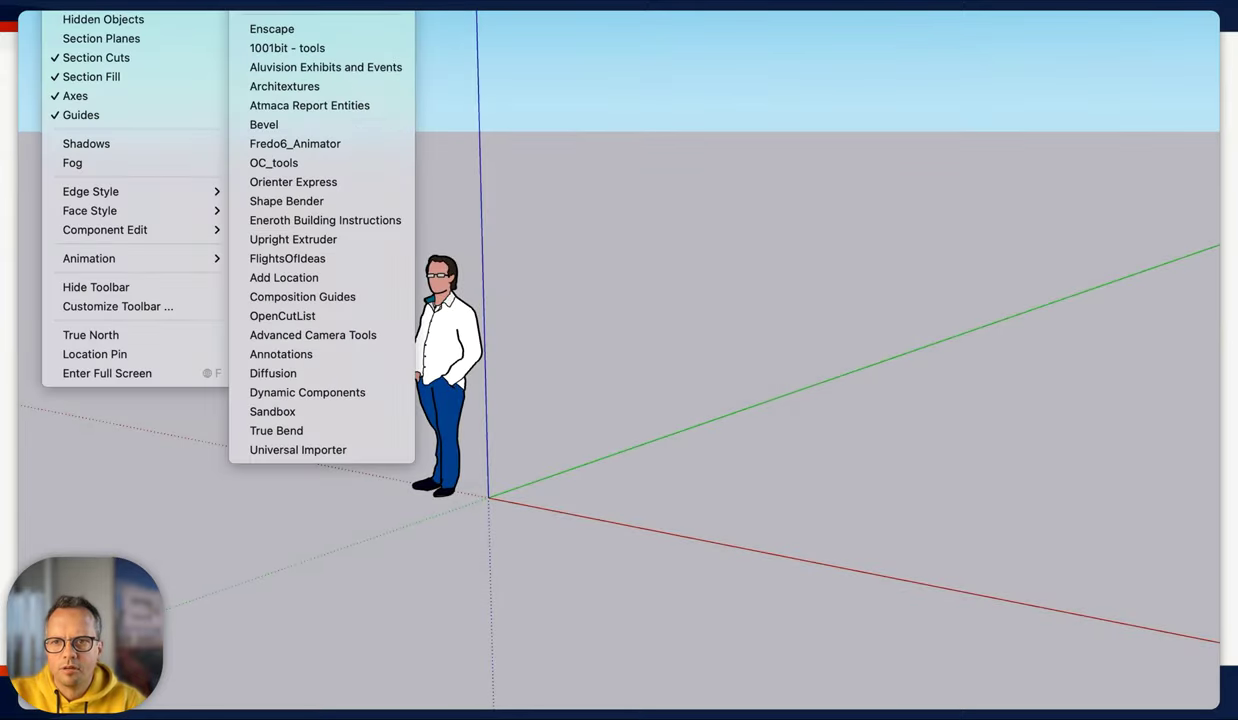
{"action": "left_click", "coordinate": [316, 30]}
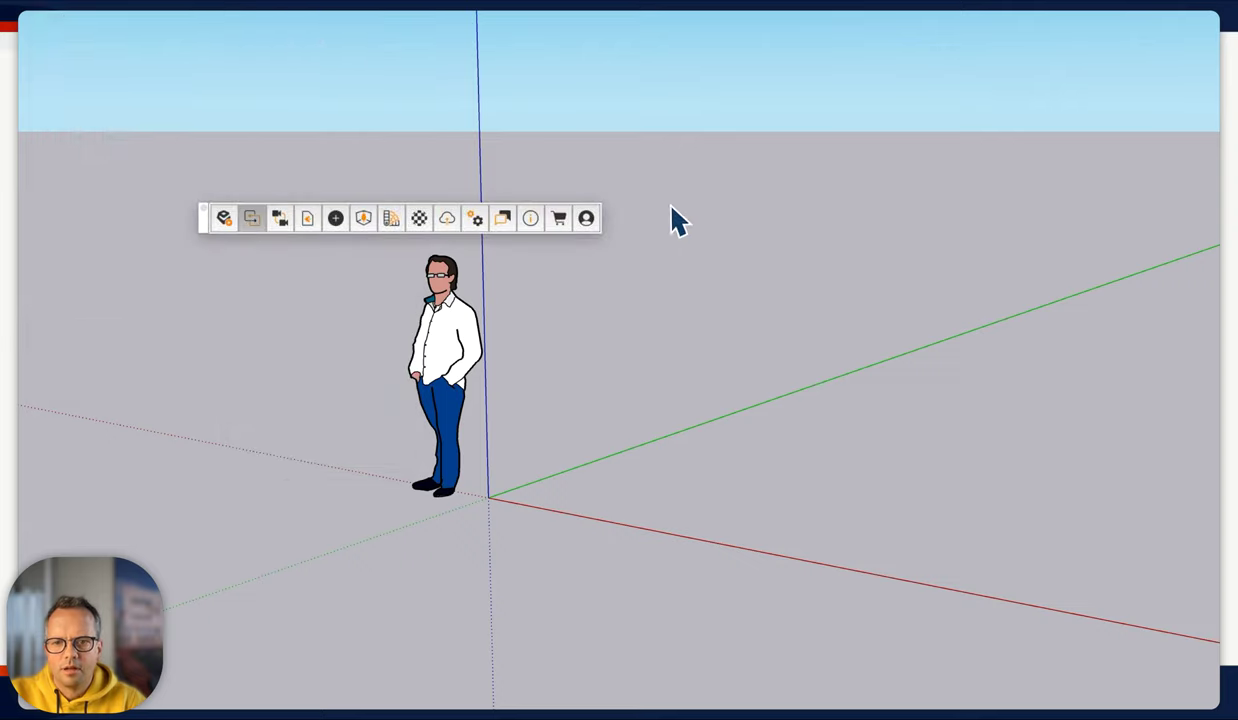
Start Enscape, log in from the licence notice, and close the sign-in confirmation window
{"action": "left_click", "coordinate": [224, 218]}
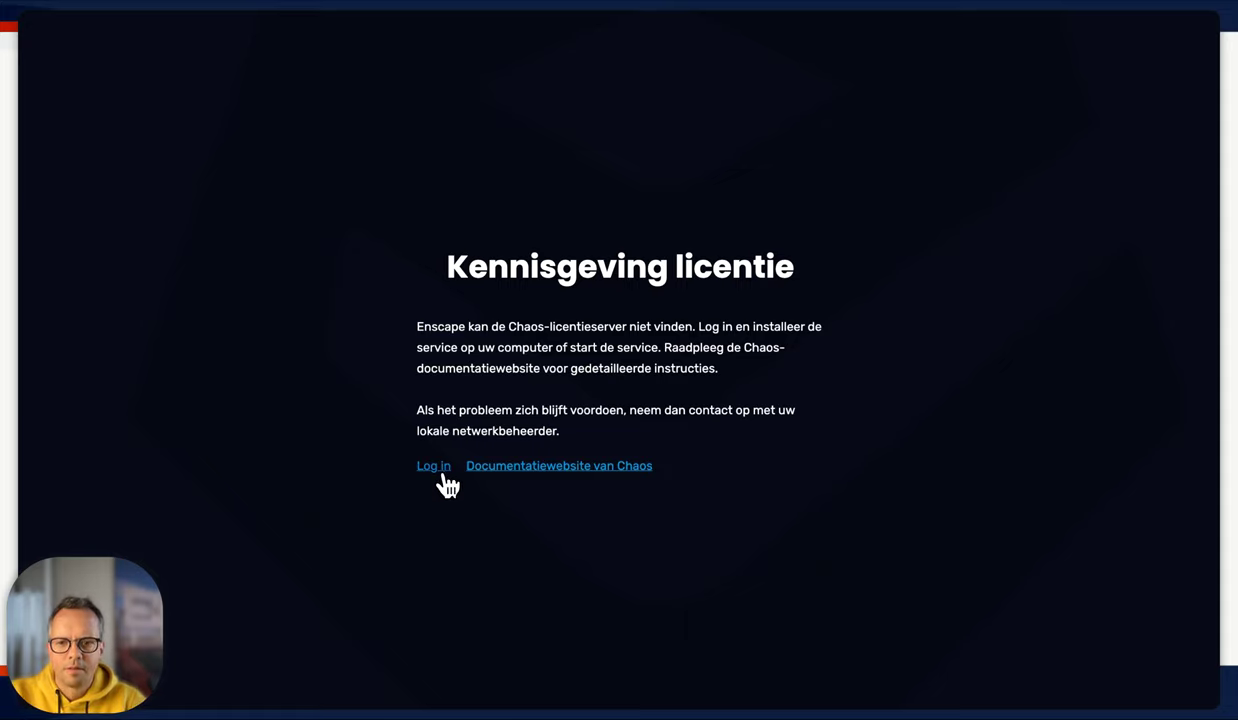
{"action": "left_click", "coordinate": [440, 475]}
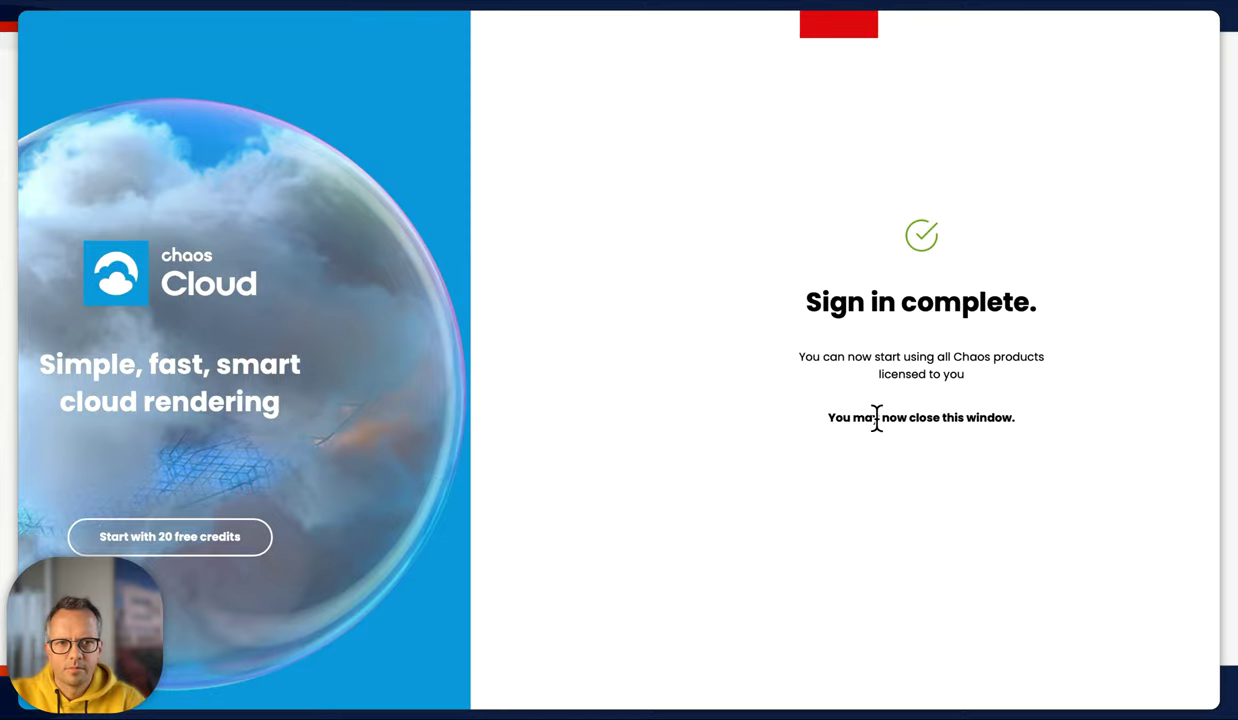
{"action": "key", "text": "alt+F4"}
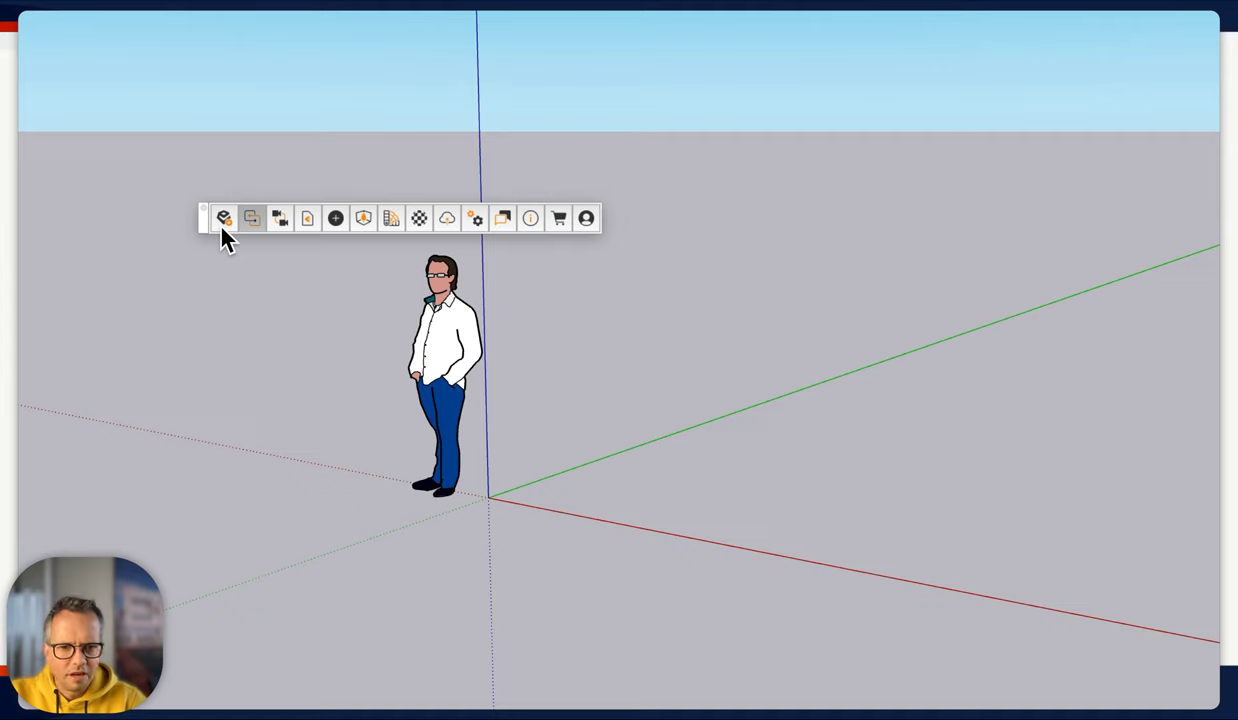
{"action": "left_click", "coordinate": [506, 220]}
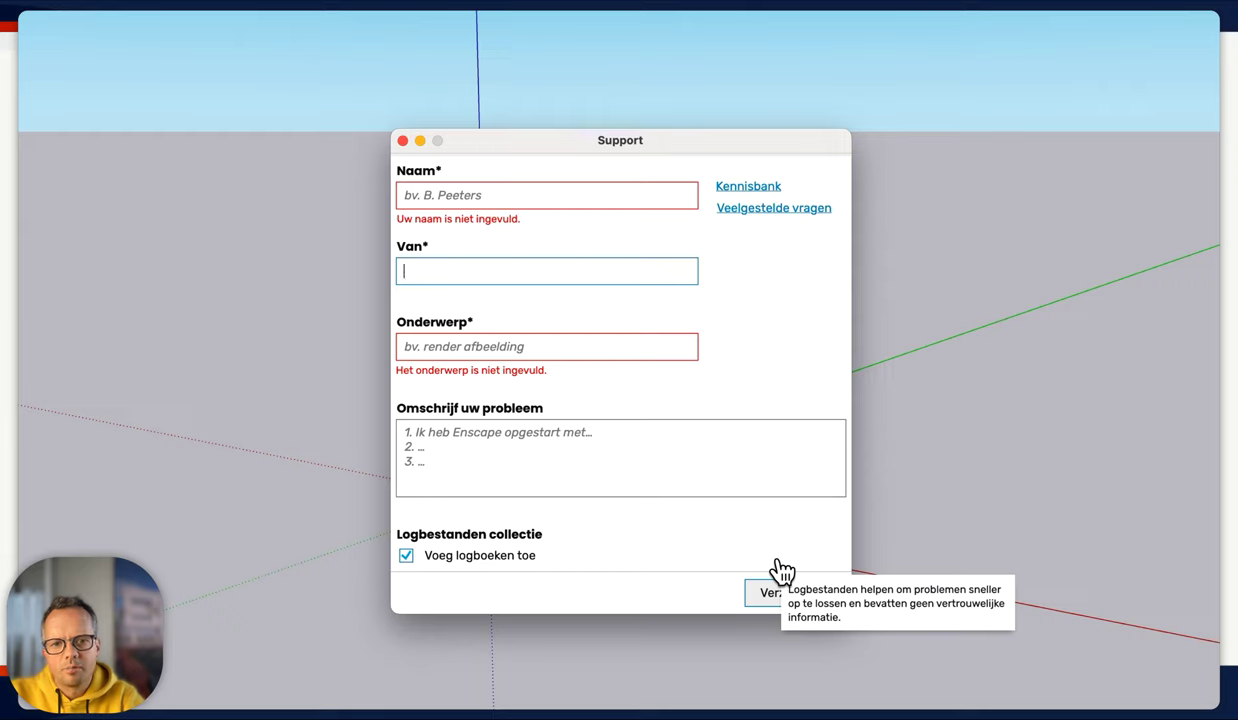
{"action": "mouse_move", "coordinate": [781, 571]}
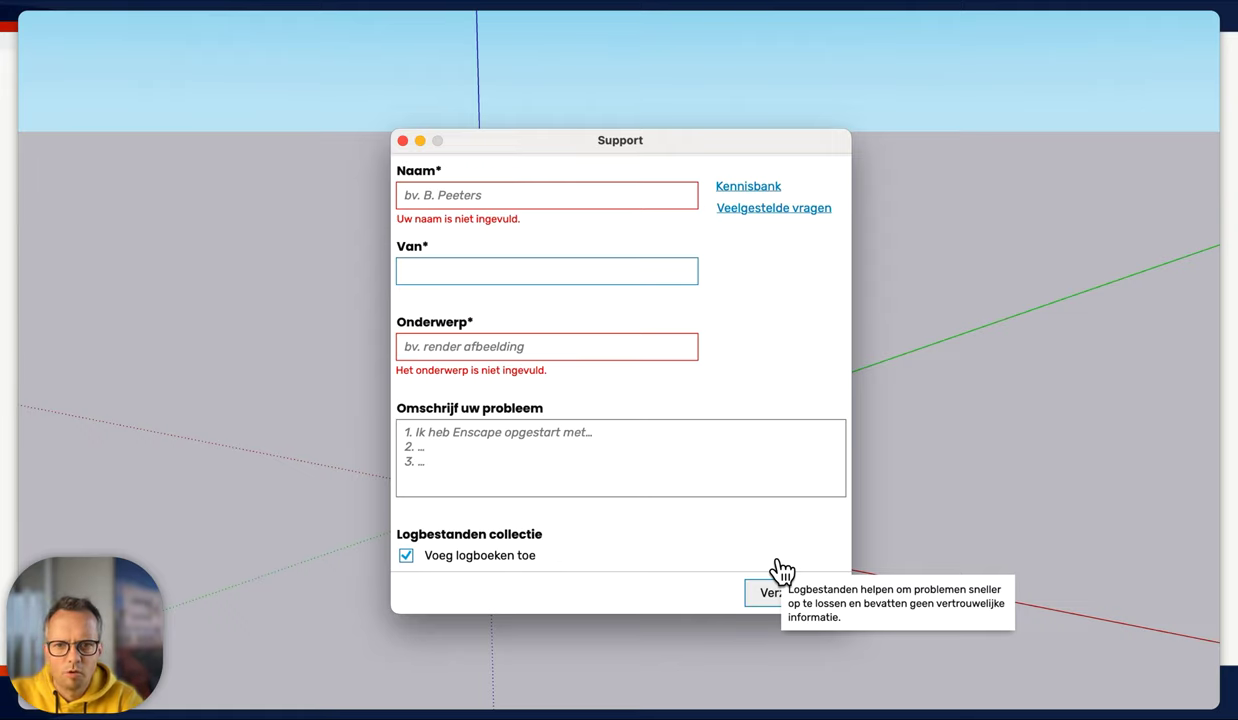
{"action": "left_click", "coordinate": [403, 140]}
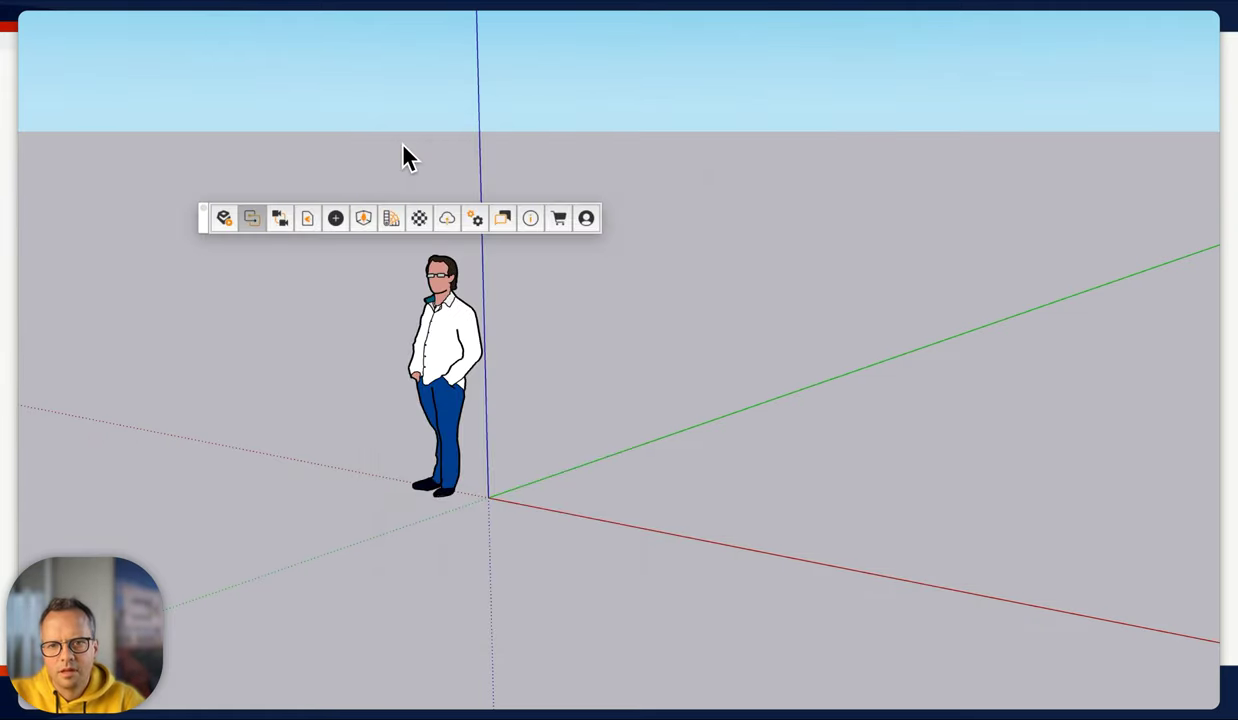